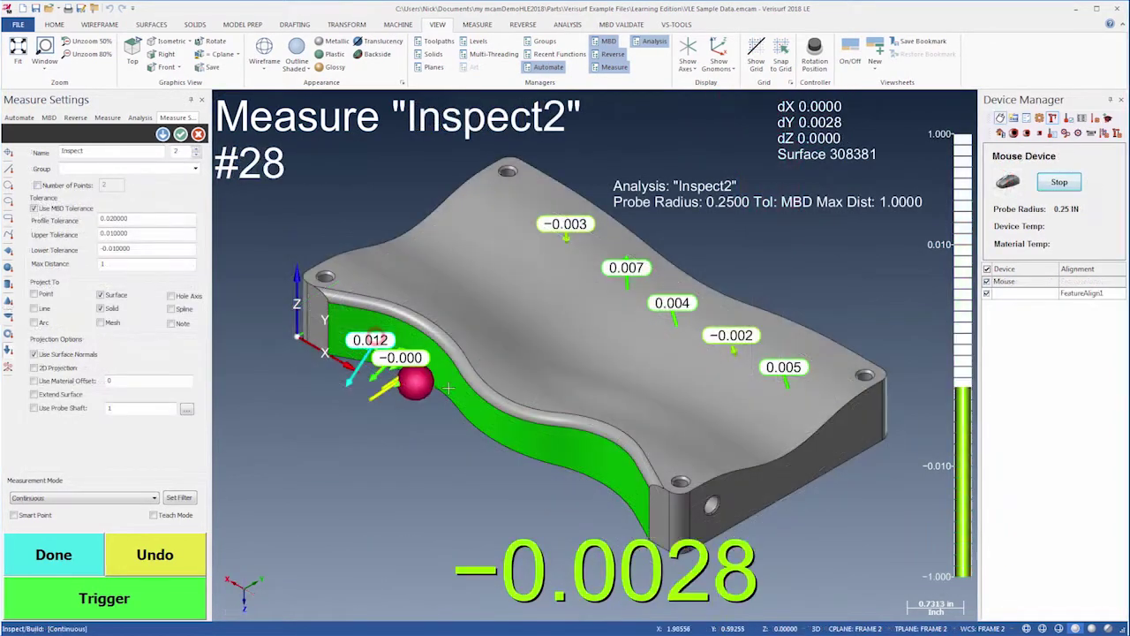
Step: Collect measured points along the part surface to its corner and slow the simulation playback
{"action": "mouse_move", "coordinate": [436, 353]}
{"action": "left_mouse_down"}
{"action": "mouse_move", "coordinate": [517, 428]}
{"action": "mouse_move", "coordinate": [620, 469]}
{"action": "mouse_move", "coordinate": [883, 477]}
{"action": "left_mouse_up"}
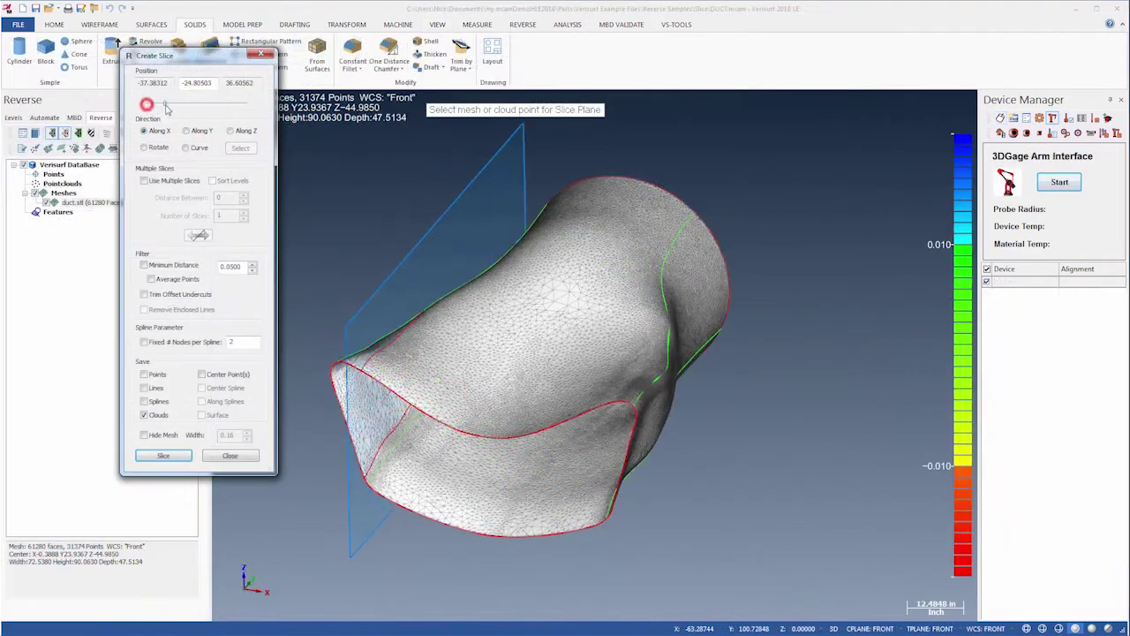
{"action": "left_click_drag", "start_coordinate": [167, 106], "coordinate": [235, 105]}
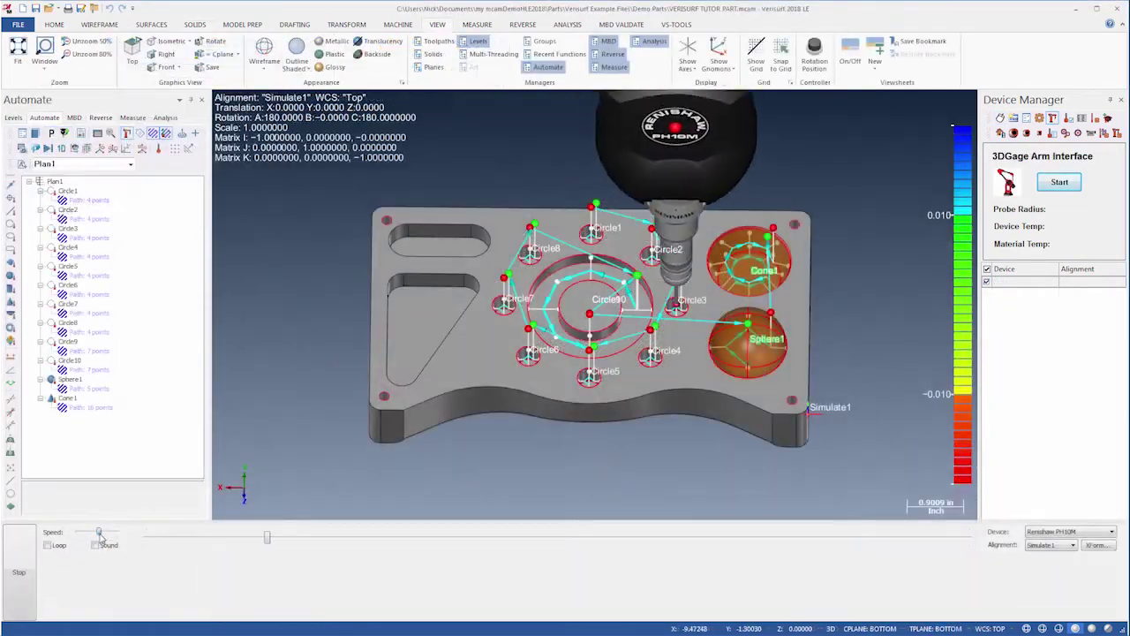
{"action": "left_click_drag", "start_coordinate": [99, 535], "coordinate": [87, 536]}
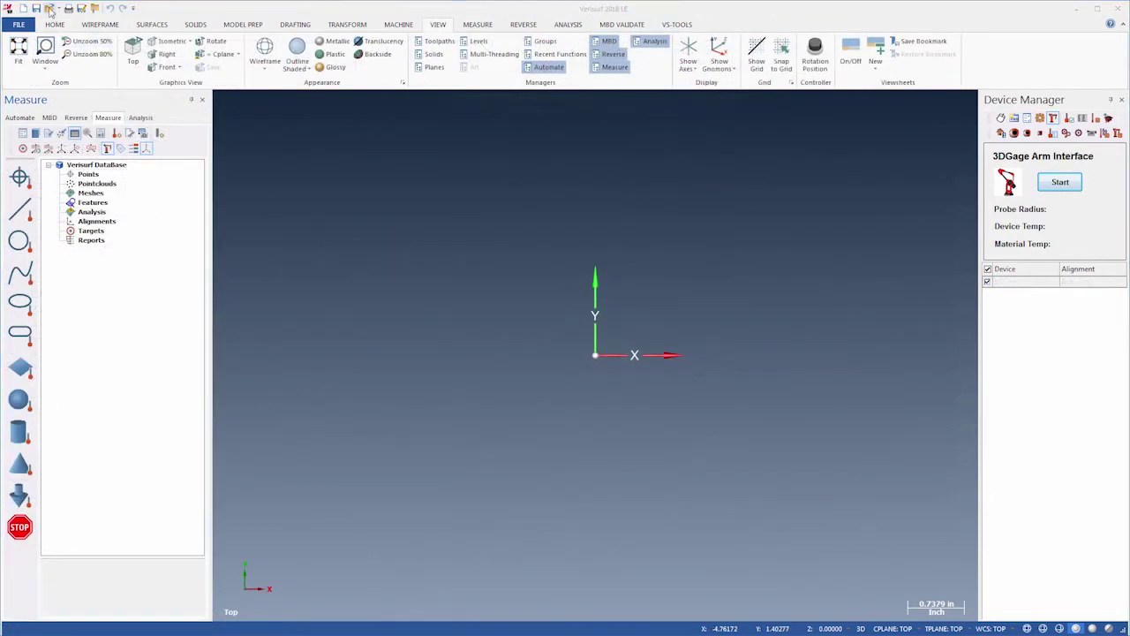
Step: Open VLE Sample Data.emcam from Verisurf Example Files > Learning Edition
{"action": "left_click", "coordinate": [51, 9]}
{"action": "double_click", "coordinate": [502, 216]}
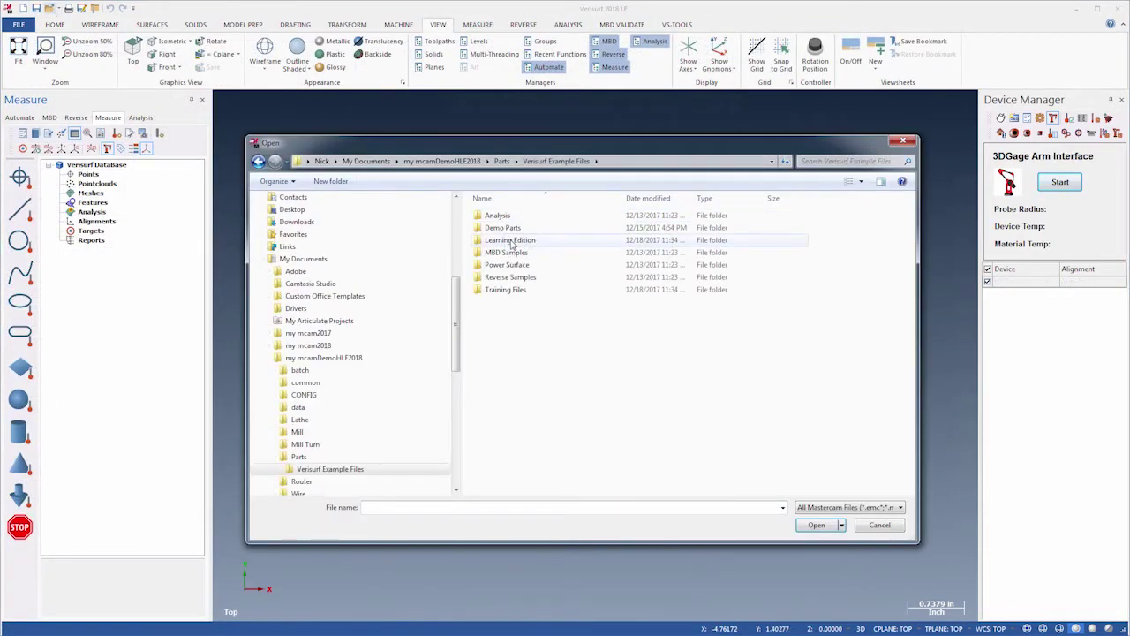
{"action": "double_click", "coordinate": [508, 239]}
{"action": "left_click", "coordinate": [513, 219]}
{"action": "double_click", "coordinate": [521, 215]}
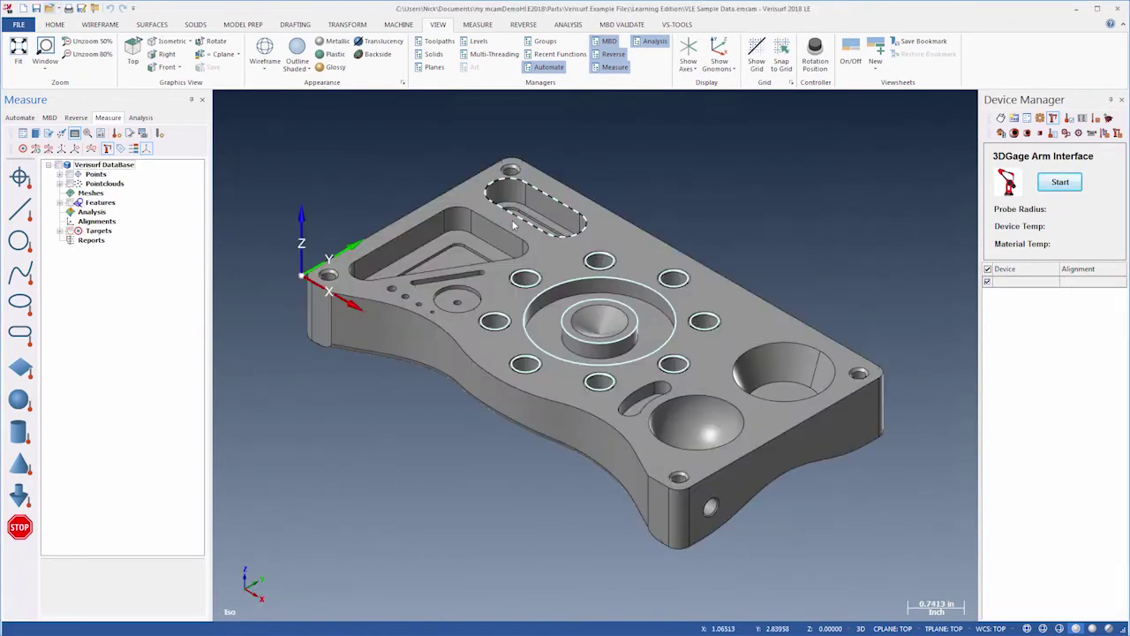
Step: Show the measured features, fit them in view and apply Feature Align
{"action": "left_click", "coordinate": [76, 202]}
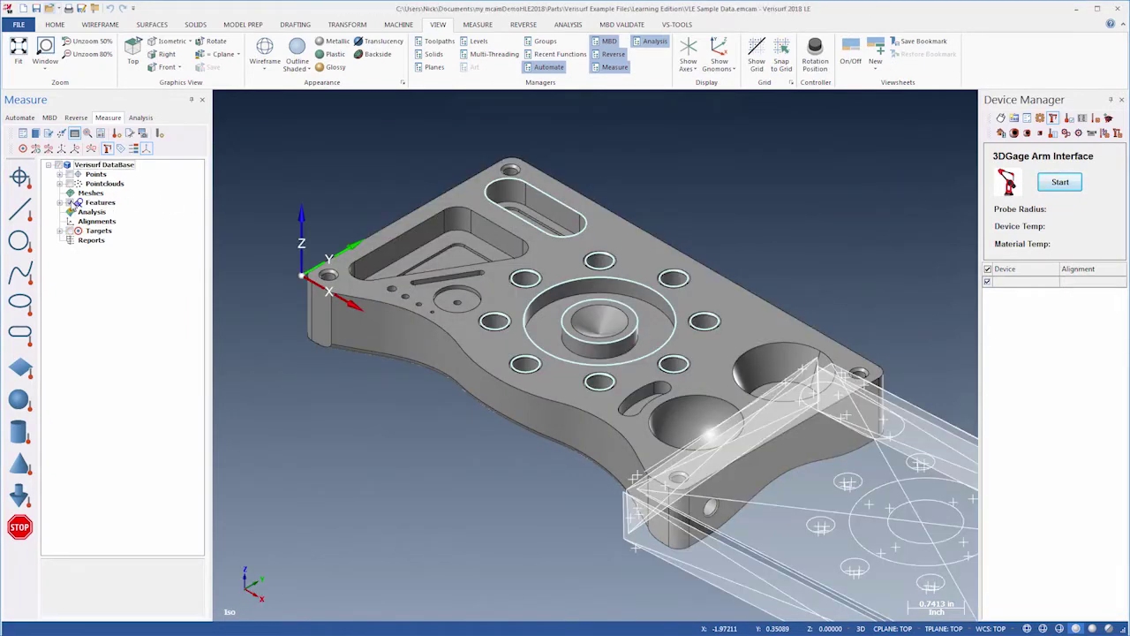
{"action": "left_click", "coordinate": [18, 51]}
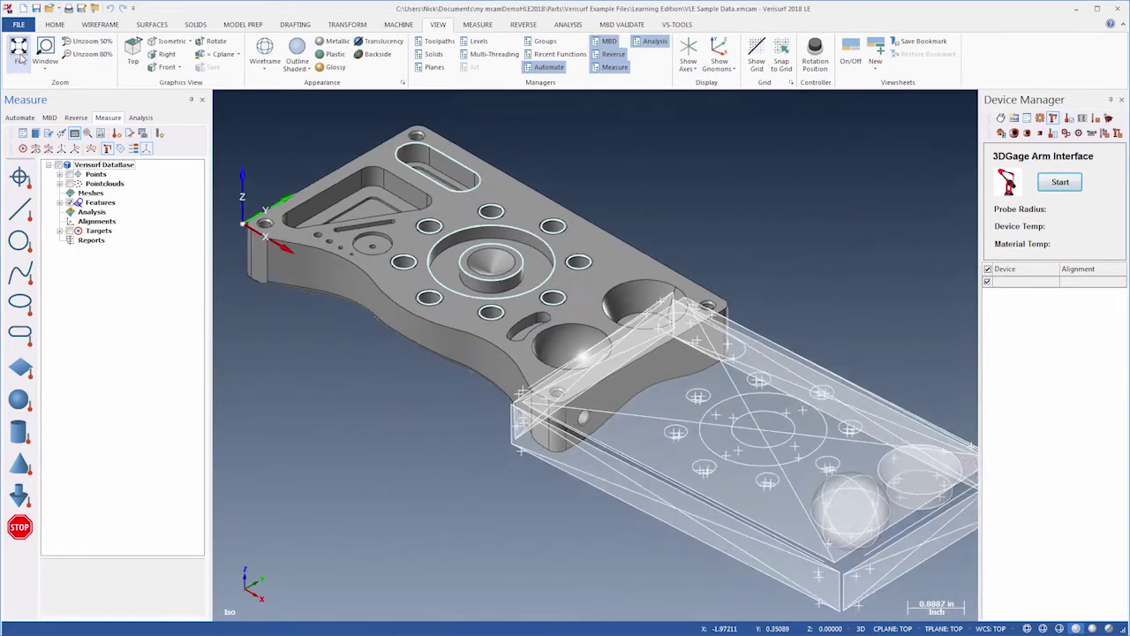
{"action": "left_click", "coordinate": [74, 148]}
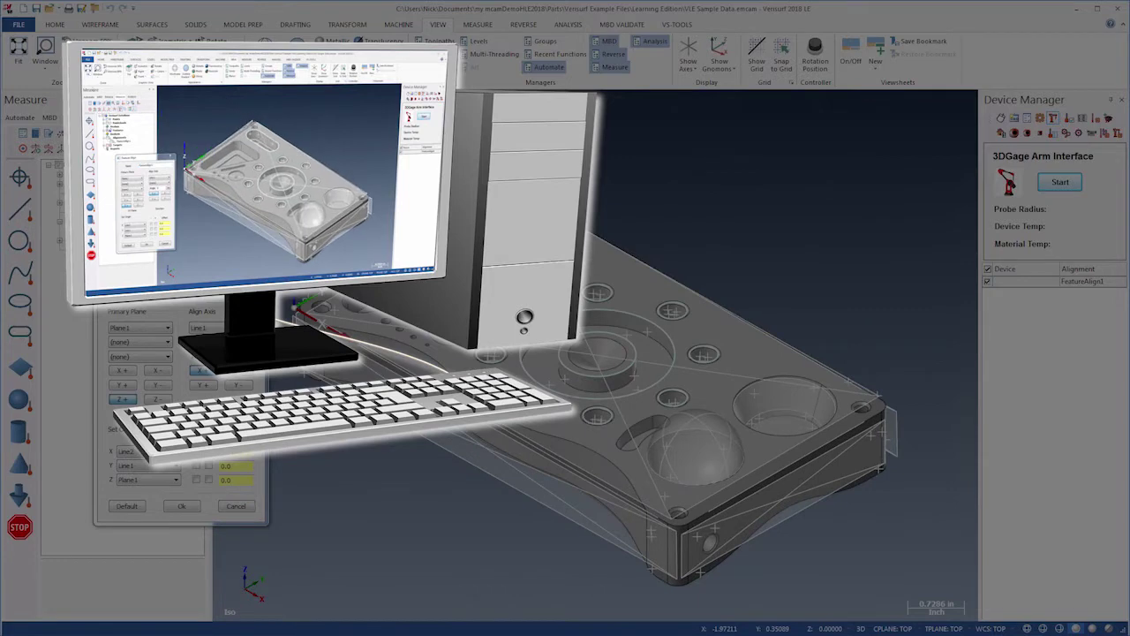
{"action": "left_click", "coordinate": [180, 507]}
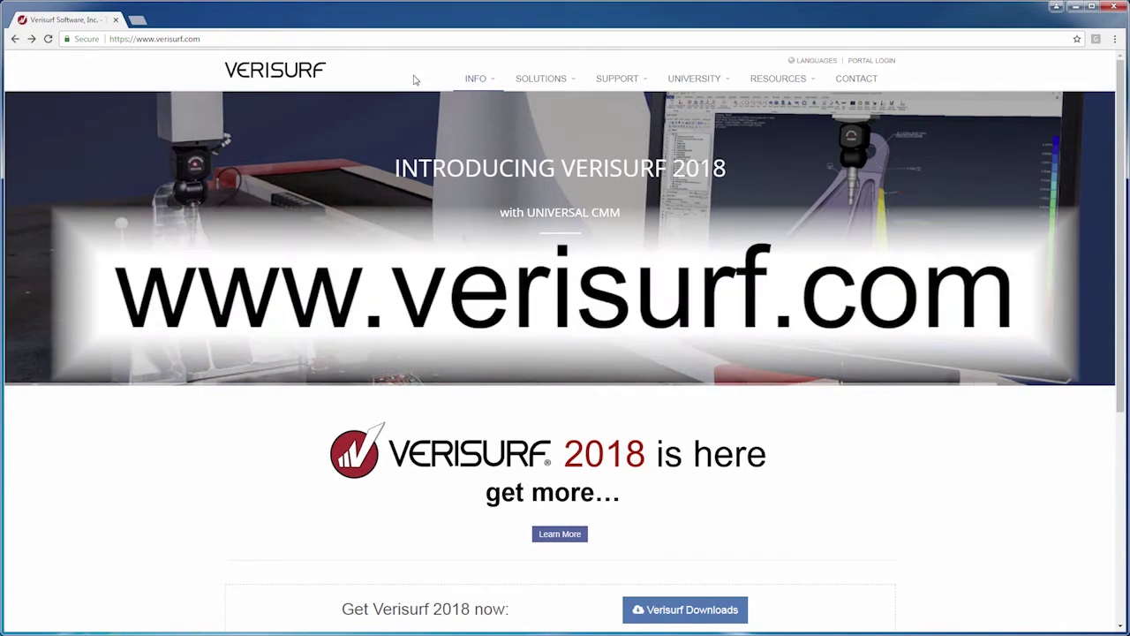
Step: Show the Learning Edition entry under the verisurf.com UNIVERSITY menu
{"action": "mouse_move", "coordinate": [675, 81]}
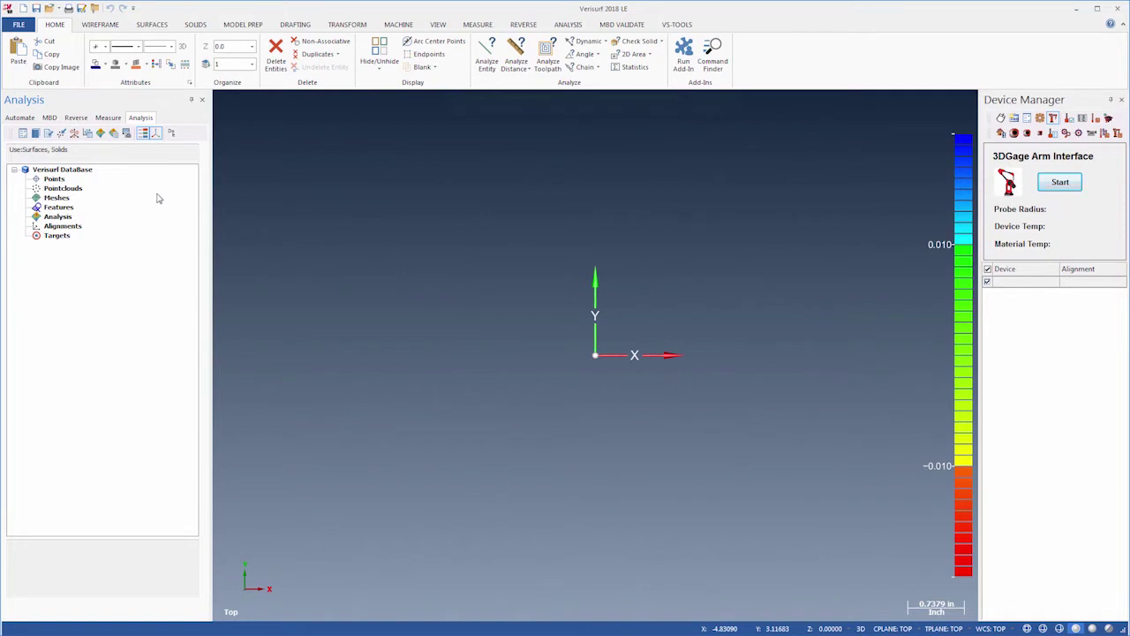
Step: Open VLE Sample Data.emcam from Verisurf Example Files > Learning Edition, keeping the All Mastercam Files filter
{"action": "left_click", "coordinate": [50, 9]}
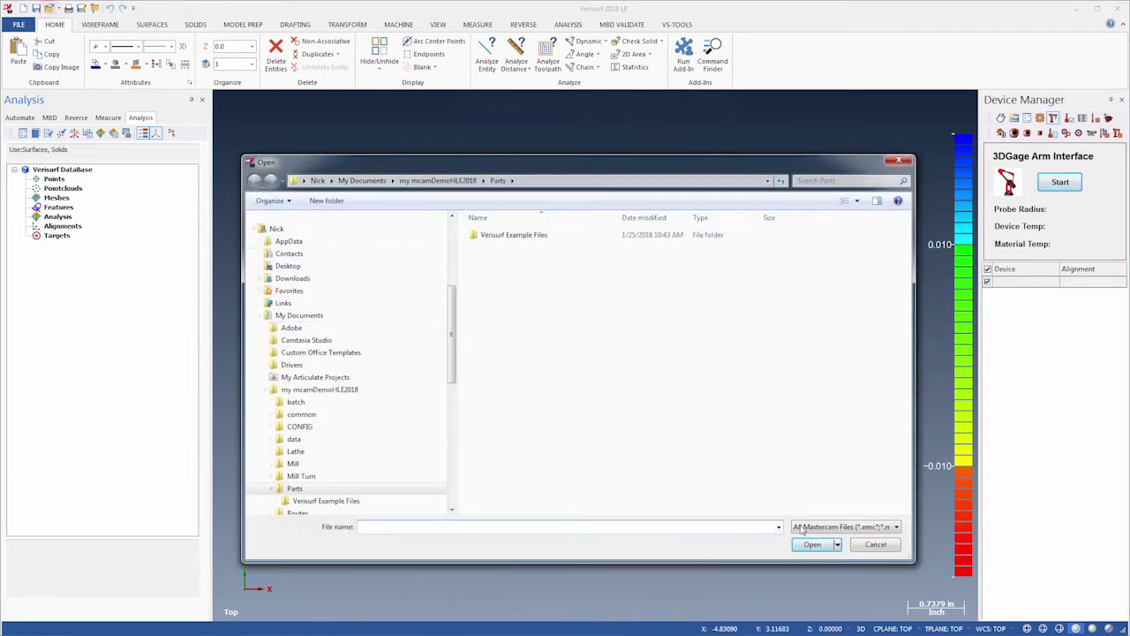
{"action": "left_click", "coordinate": [802, 527]}
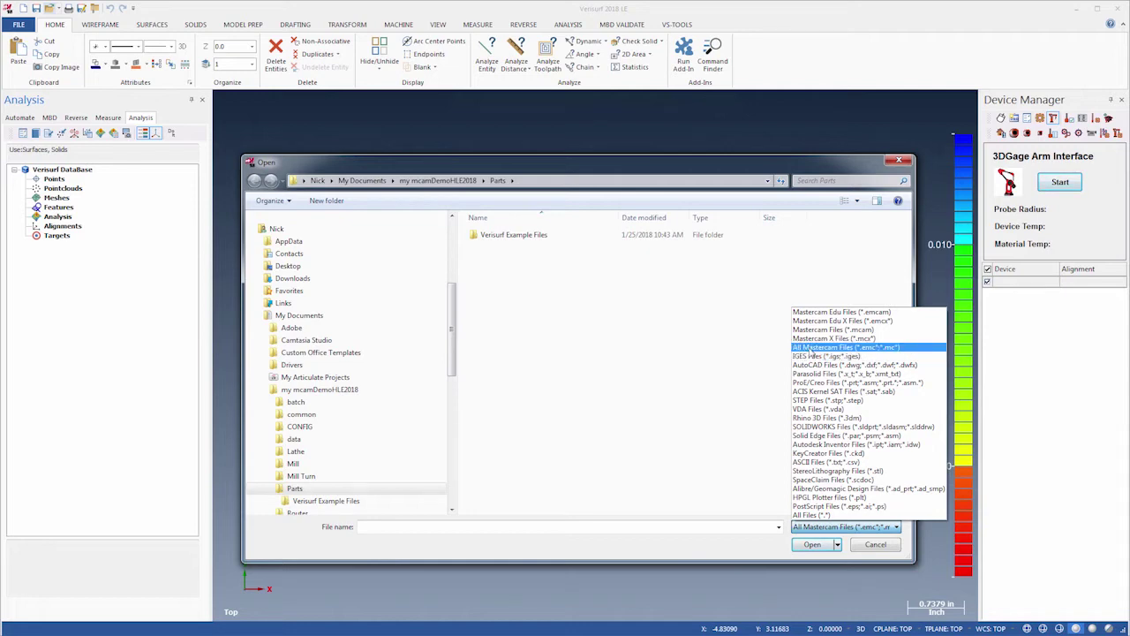
{"action": "left_click", "coordinate": [810, 348]}
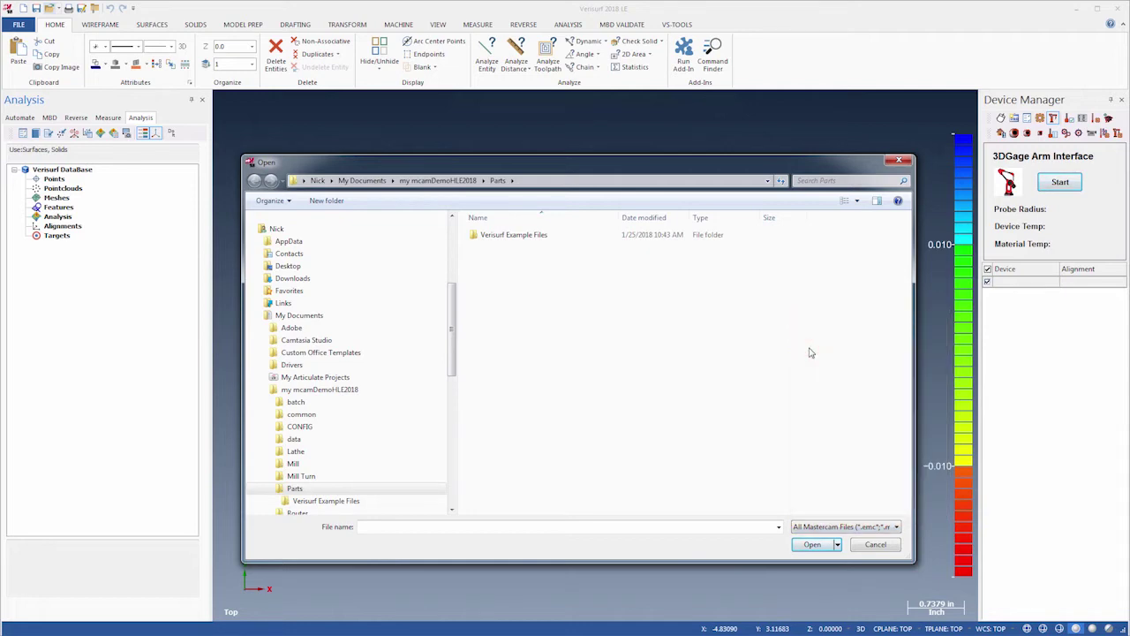
{"action": "double_click", "coordinate": [539, 235]}
{"action": "double_click", "coordinate": [518, 259]}
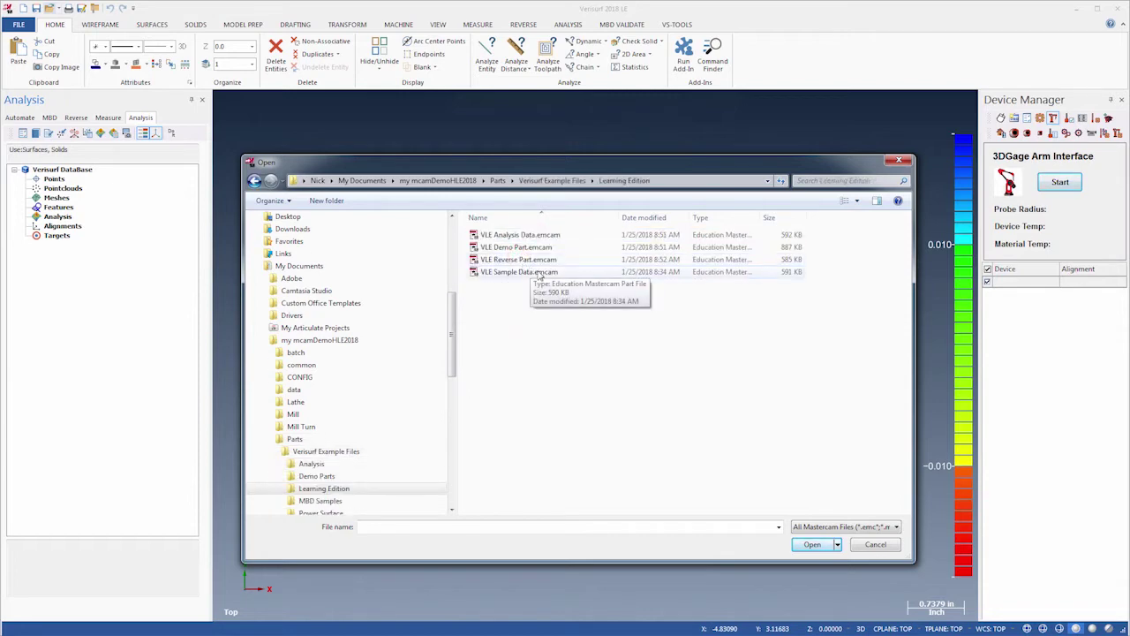
{"action": "double_click", "coordinate": [538, 273]}
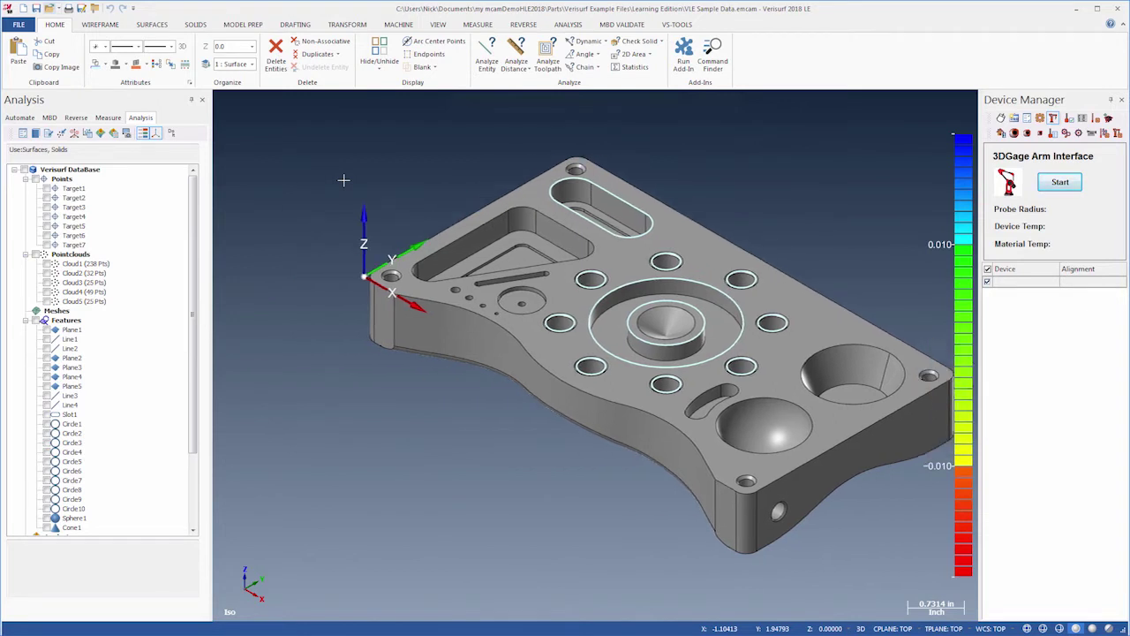
Step: Pan the part lower, orbit it edge-on and back, and zoom in slightly
{"action": "mouse_move", "coordinate": [343, 180]}
{"action": "middle_mouse_down"}
{"action": "mouse_move", "coordinate": [442, 217]}
{"action": "mouse_move", "coordinate": [386, 177]}
{"action": "mouse_move", "coordinate": [343, 199]}
{"action": "middle_mouse_up"}
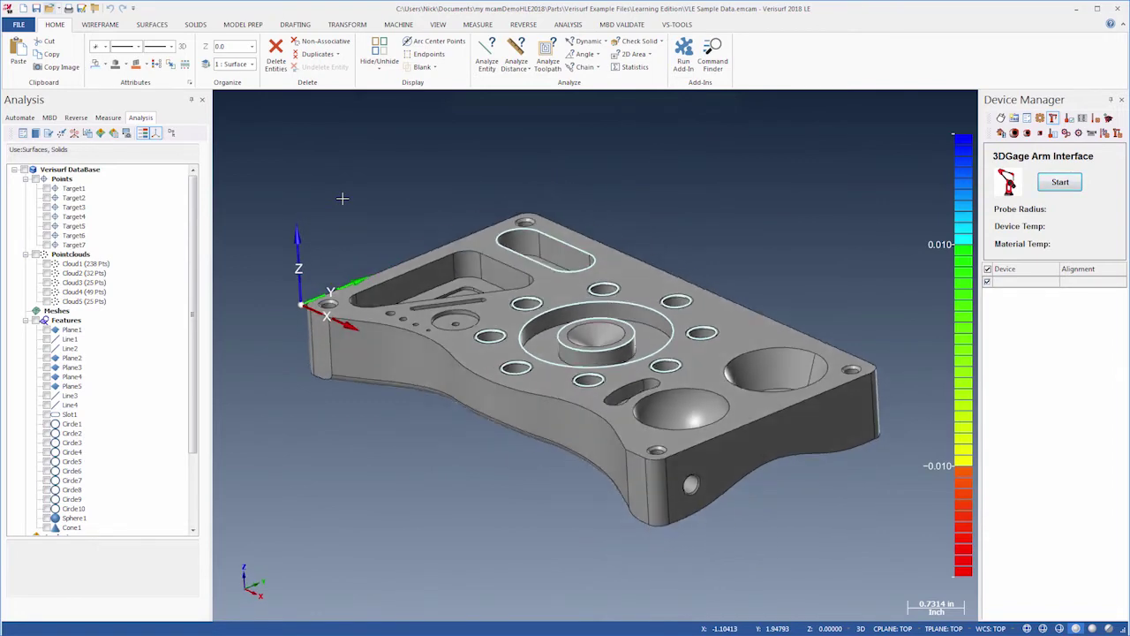
{"action": "middle_click_drag", "start_coordinate": [378, 256], "coordinate": [371, 218]}
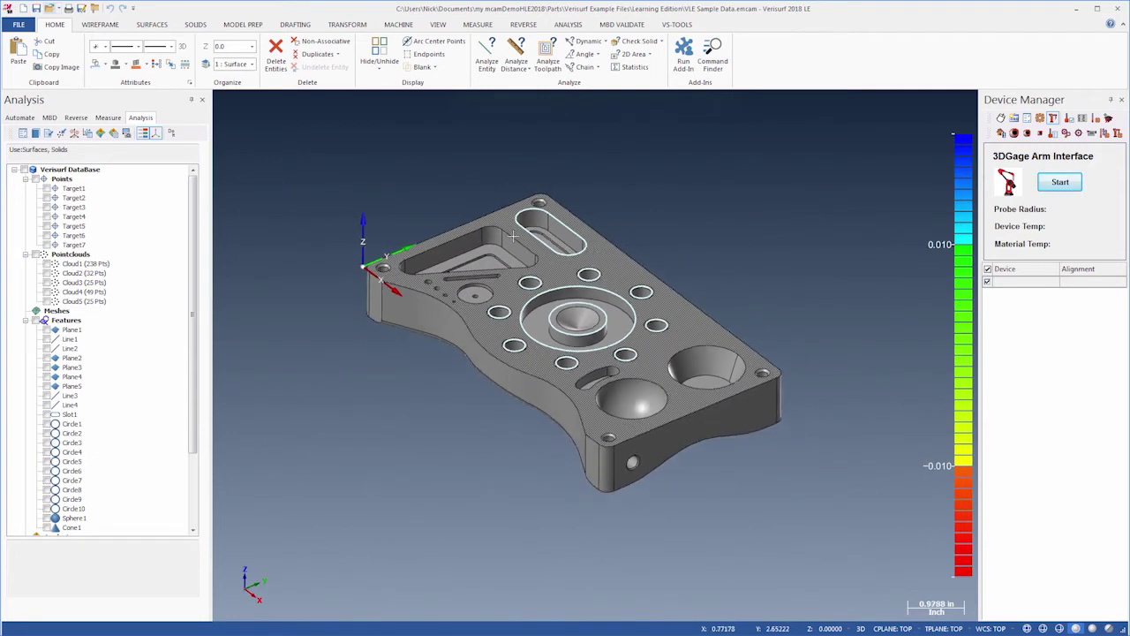
{"action": "scroll", "coordinate": [510, 255], "scroll_direction": "up", "scroll_amount": 1}
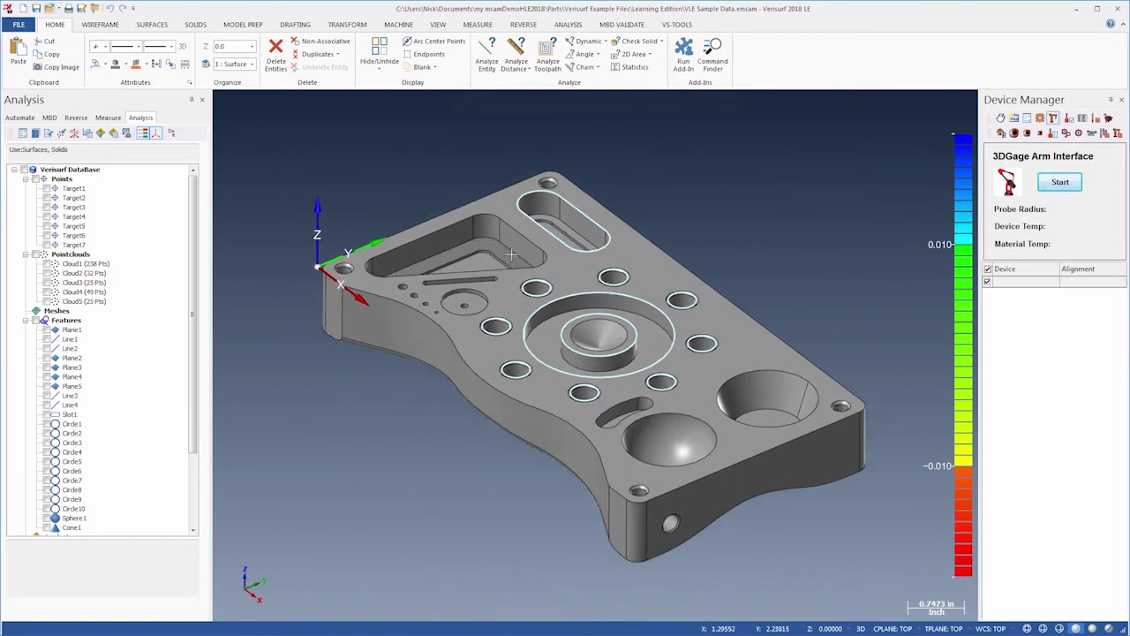
Step: View the part from Top and Front, then Fit, Unzoom 80% and finish in Isometric
{"action": "left_click", "coordinate": [439, 25]}
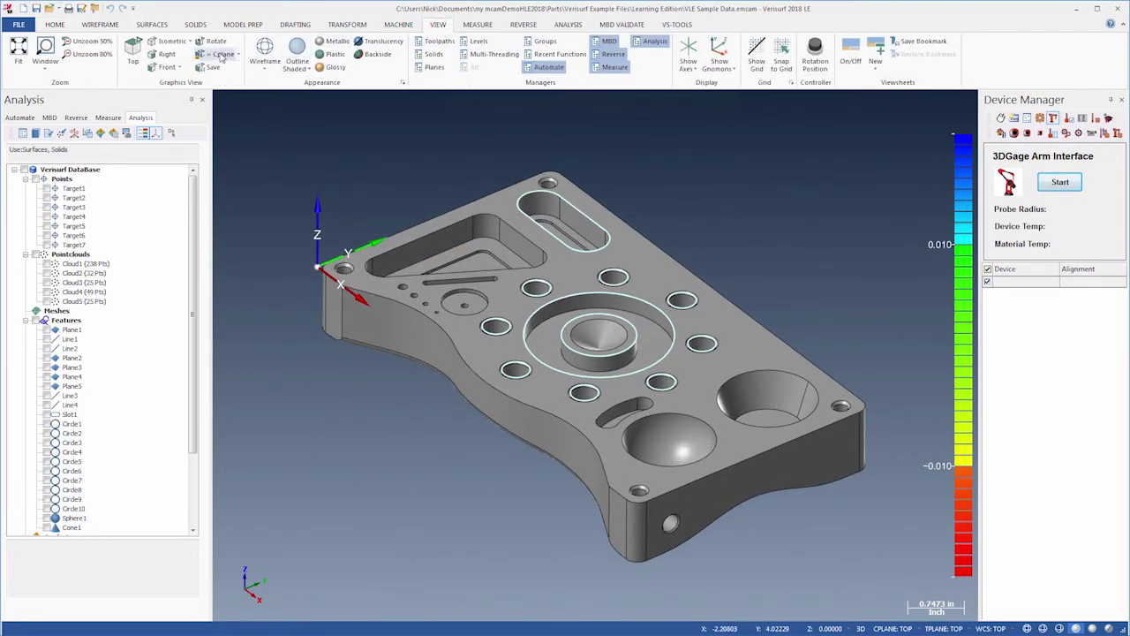
{"action": "left_click", "coordinate": [132, 57]}
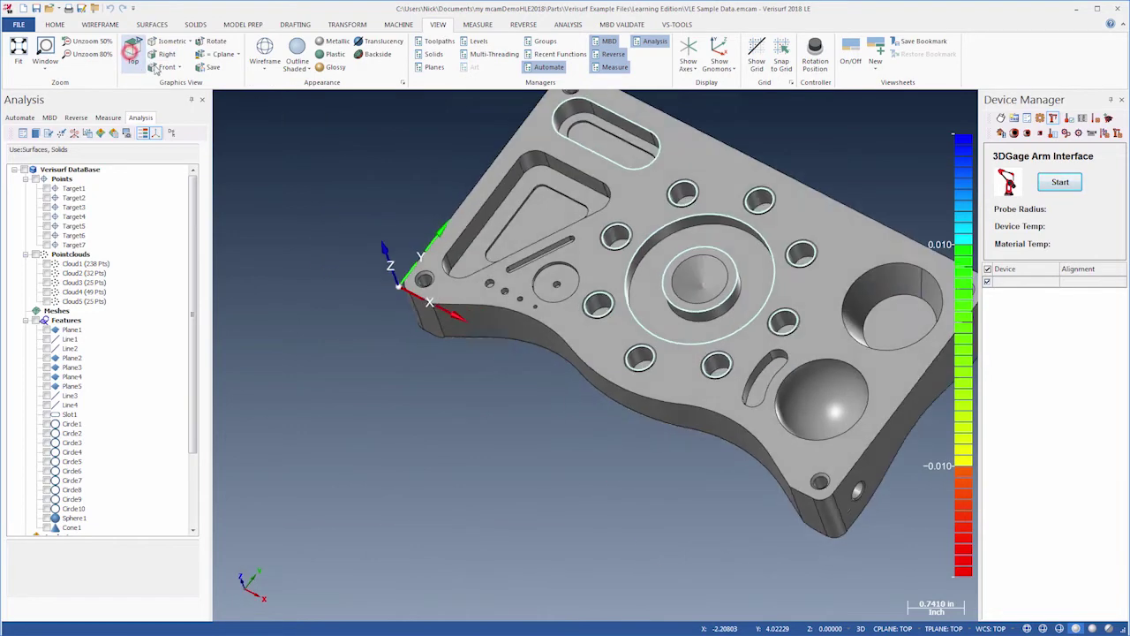
{"action": "left_click", "coordinate": [162, 68]}
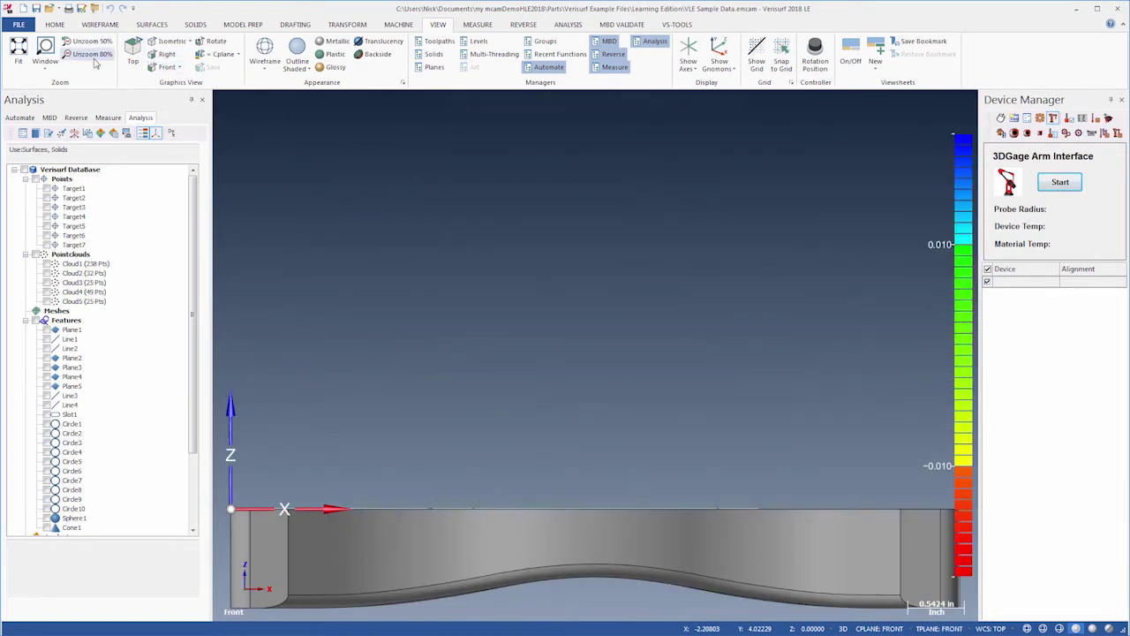
{"action": "left_click", "coordinate": [18, 51]}
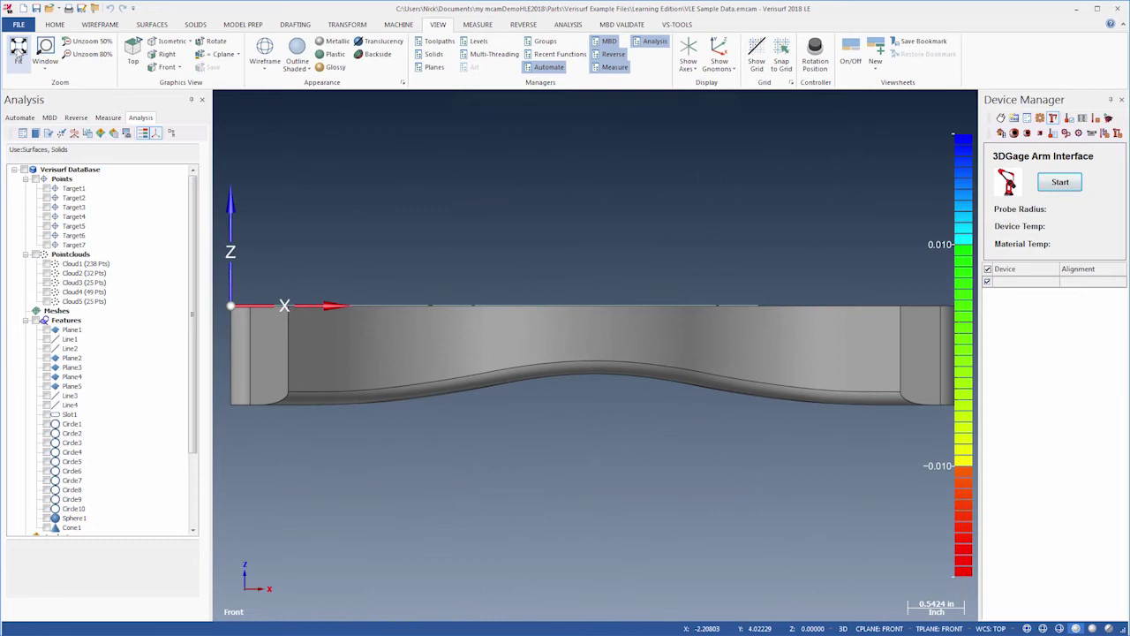
{"action": "left_click", "coordinate": [82, 55]}
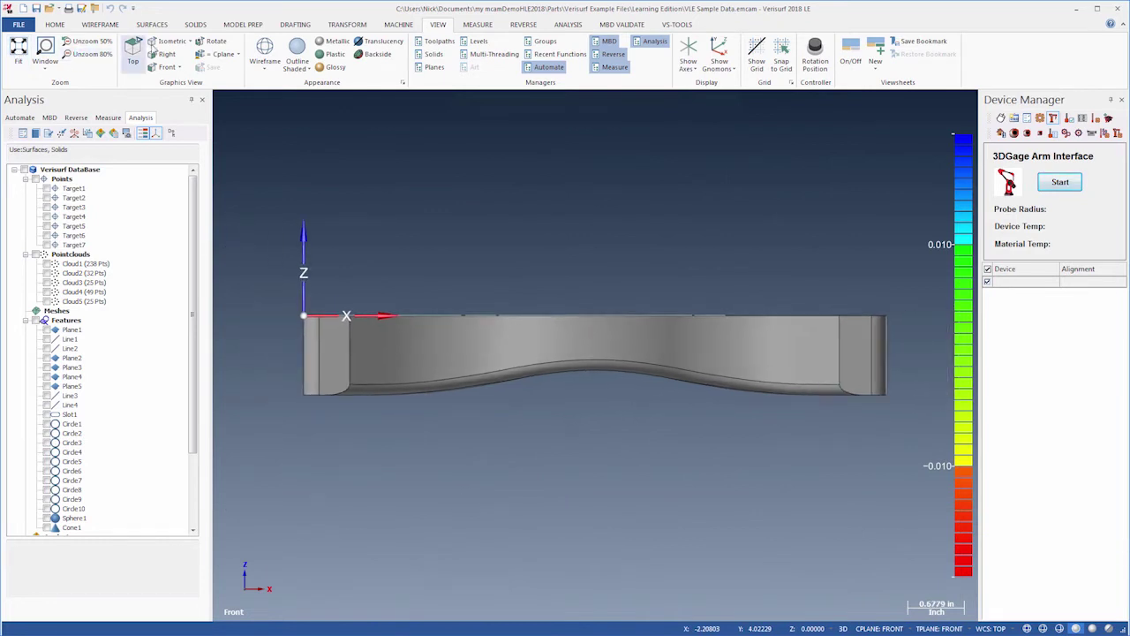
{"action": "left_click", "coordinate": [166, 42]}
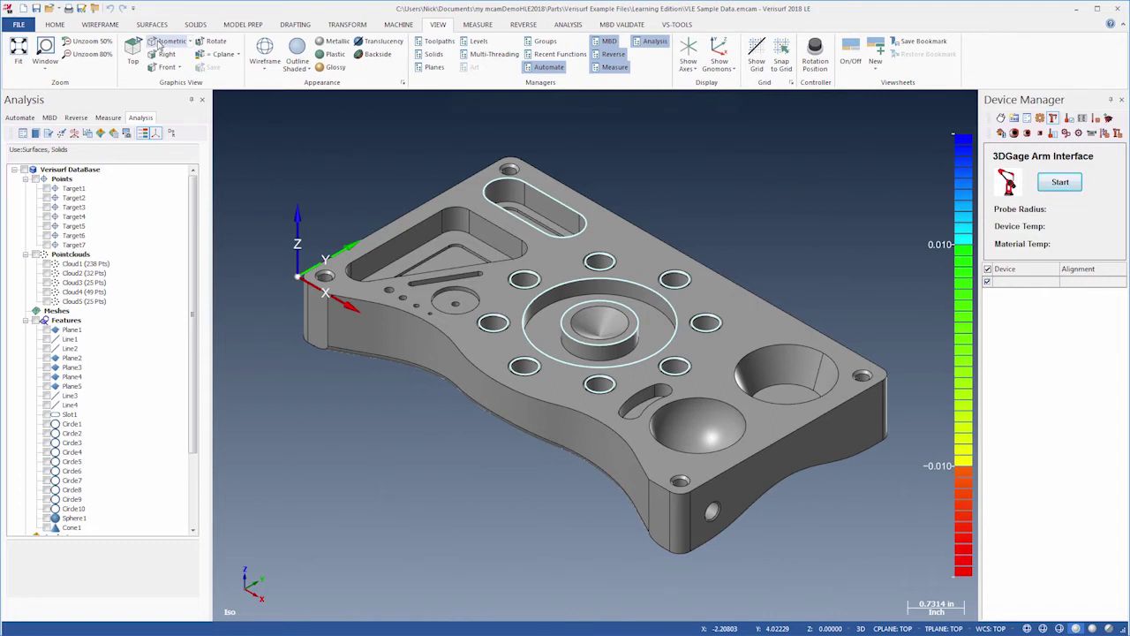
{"action": "left_click", "coordinate": [152, 24]}
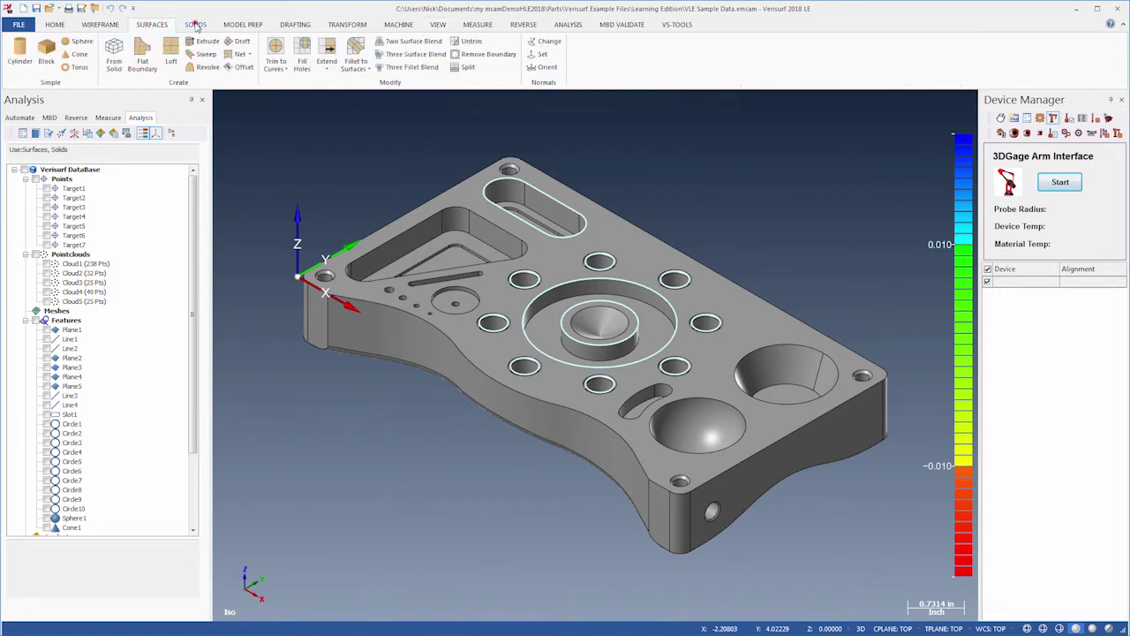
{"action": "left_click", "coordinate": [195, 24]}
{"action": "left_click", "coordinate": [477, 24]}
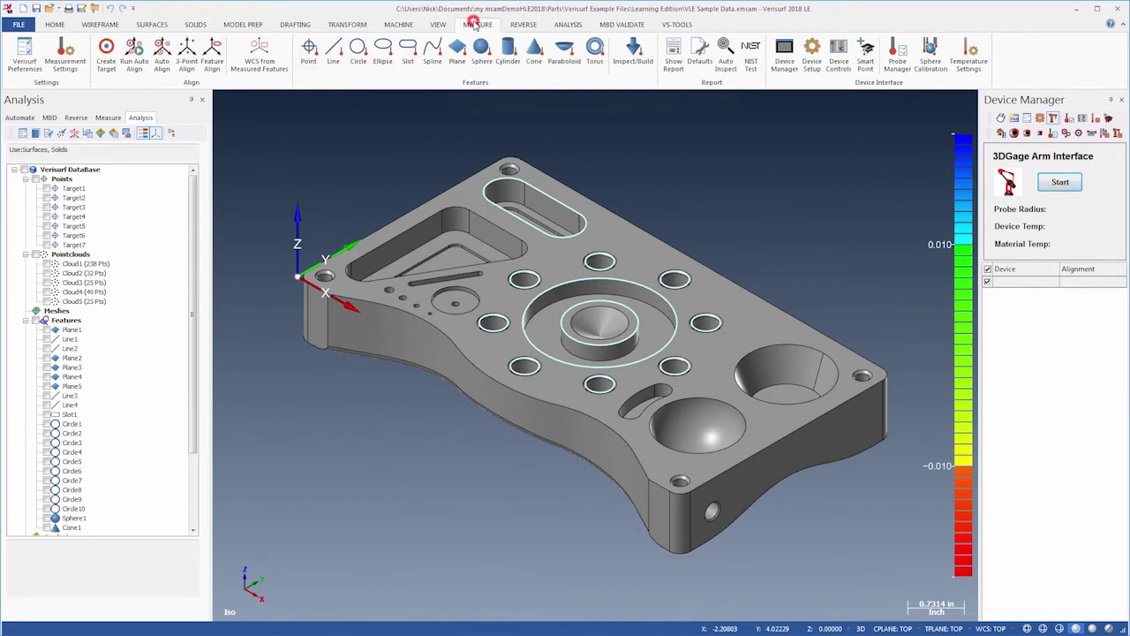
{"action": "left_click", "coordinate": [523, 23]}
{"action": "left_click", "coordinate": [568, 24]}
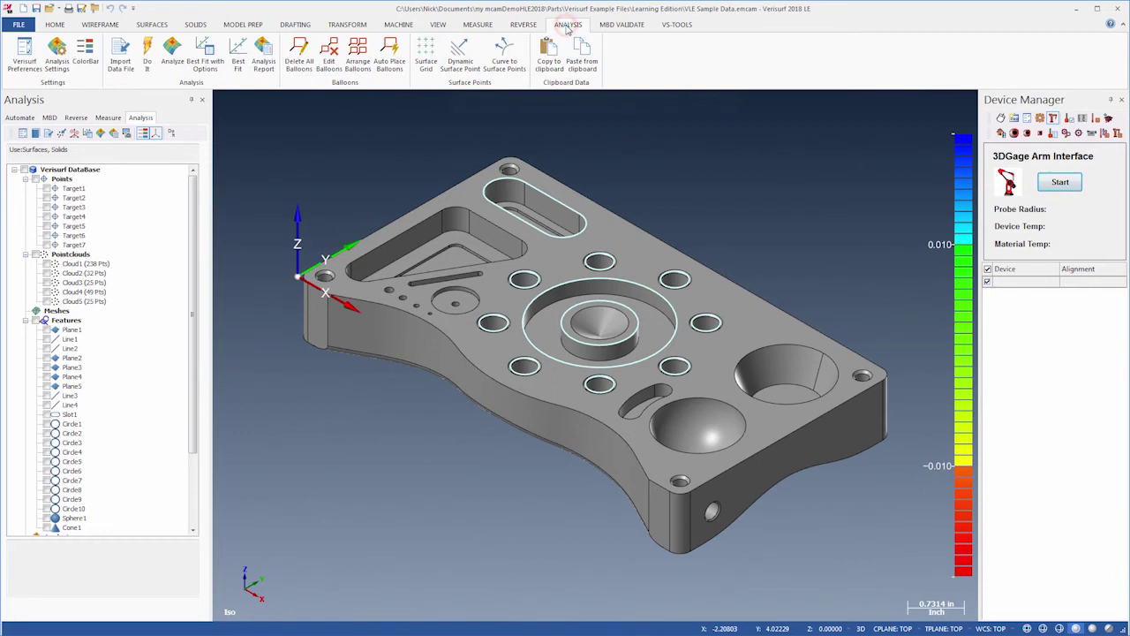
{"action": "left_click", "coordinate": [438, 25]}
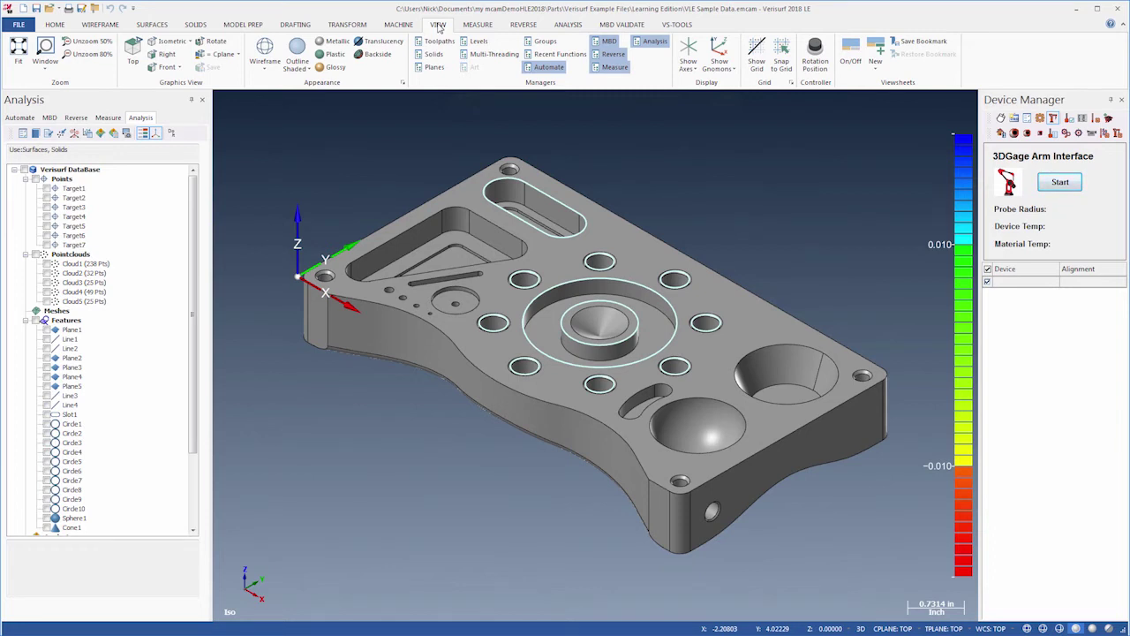
{"action": "left_click", "coordinate": [76, 117]}
{"action": "left_click", "coordinate": [107, 119]}
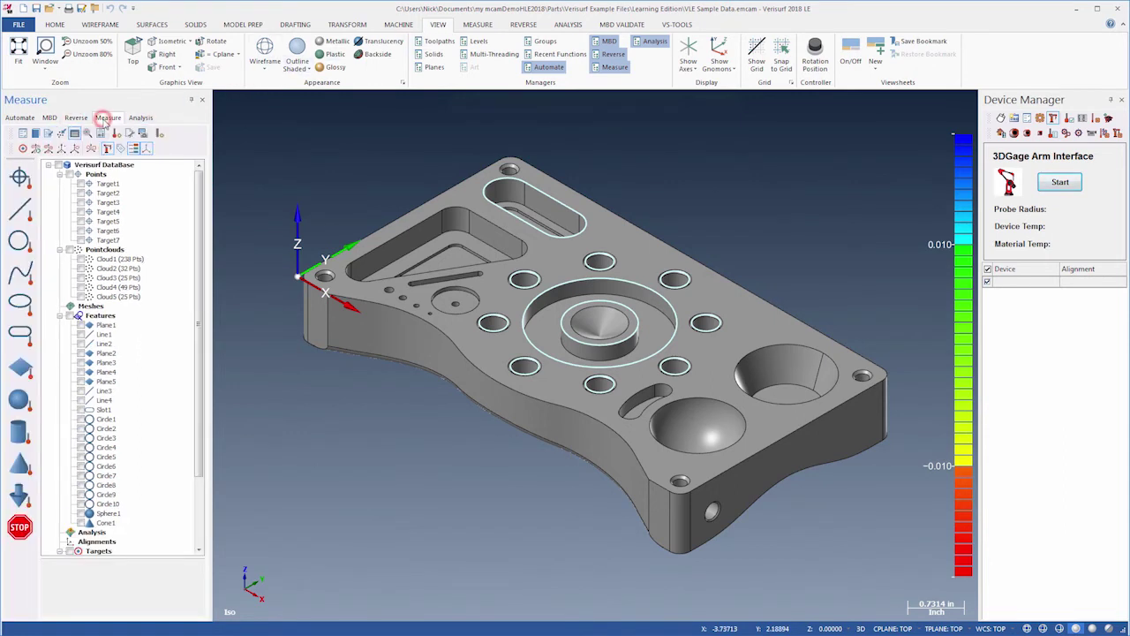
{"action": "left_click", "coordinate": [141, 118]}
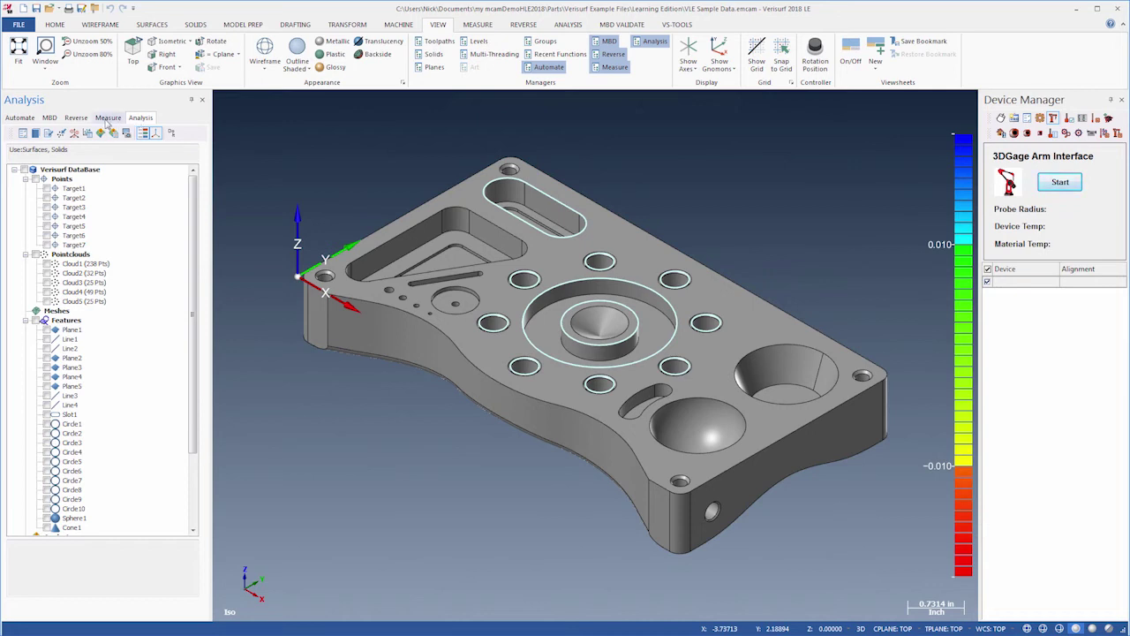
Step: In the Measure tree, collapse Points, Pointclouds and Targets, expand Features and turn on their display
{"action": "left_click", "coordinate": [107, 117]}
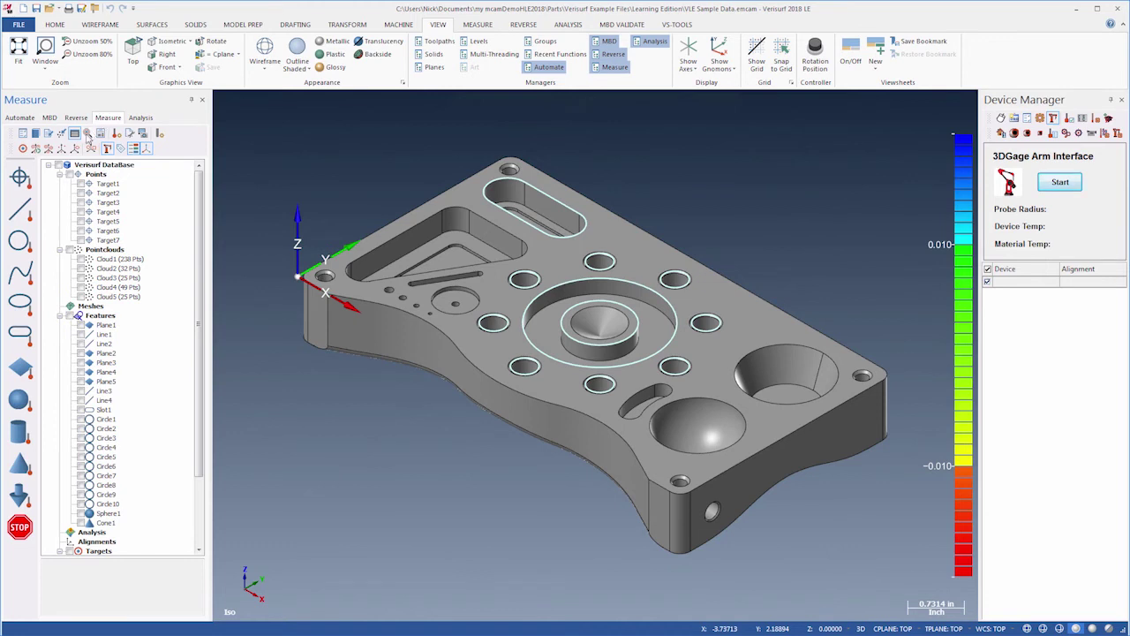
{"action": "left_click", "coordinate": [59, 174]}
{"action": "left_click", "coordinate": [59, 184]}
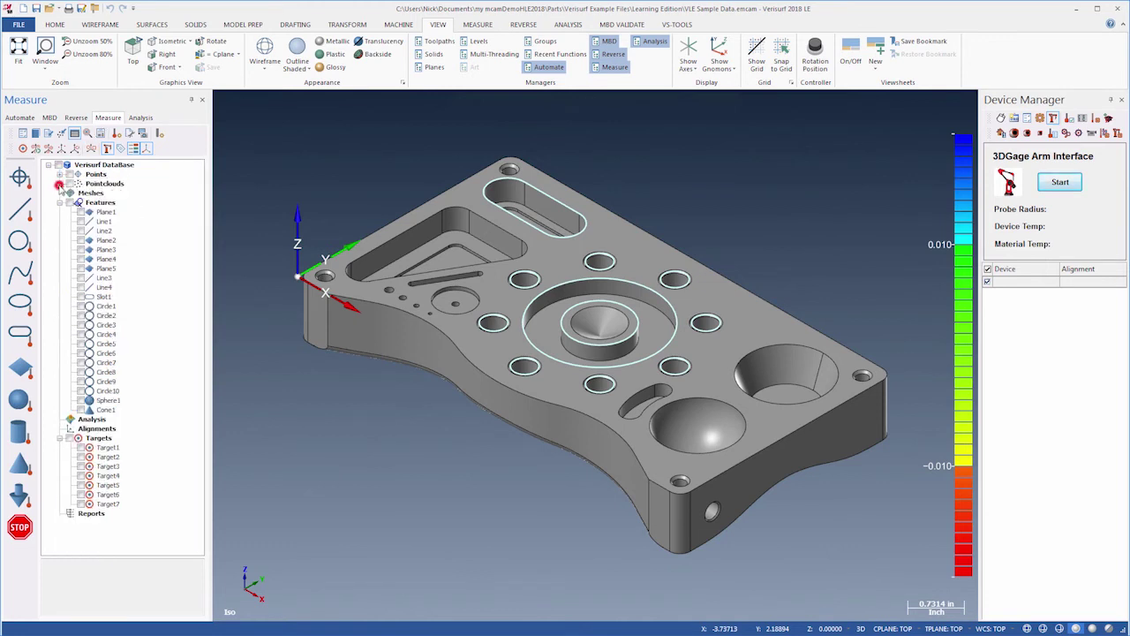
{"action": "left_click", "coordinate": [60, 202]}
{"action": "left_click", "coordinate": [60, 230]}
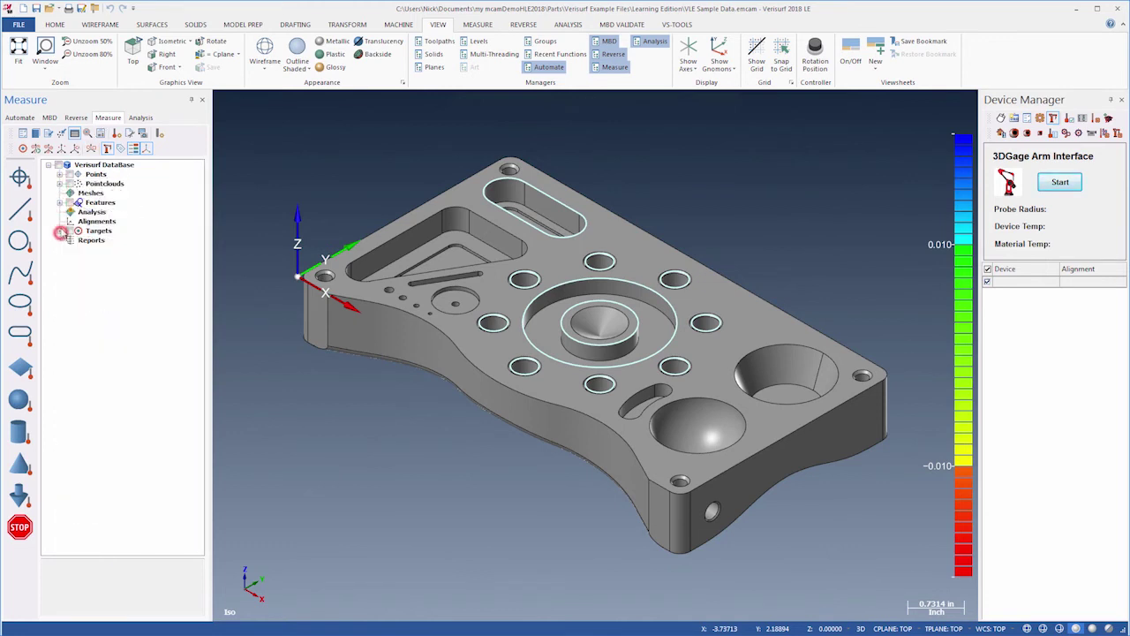
{"action": "left_click", "coordinate": [59, 202]}
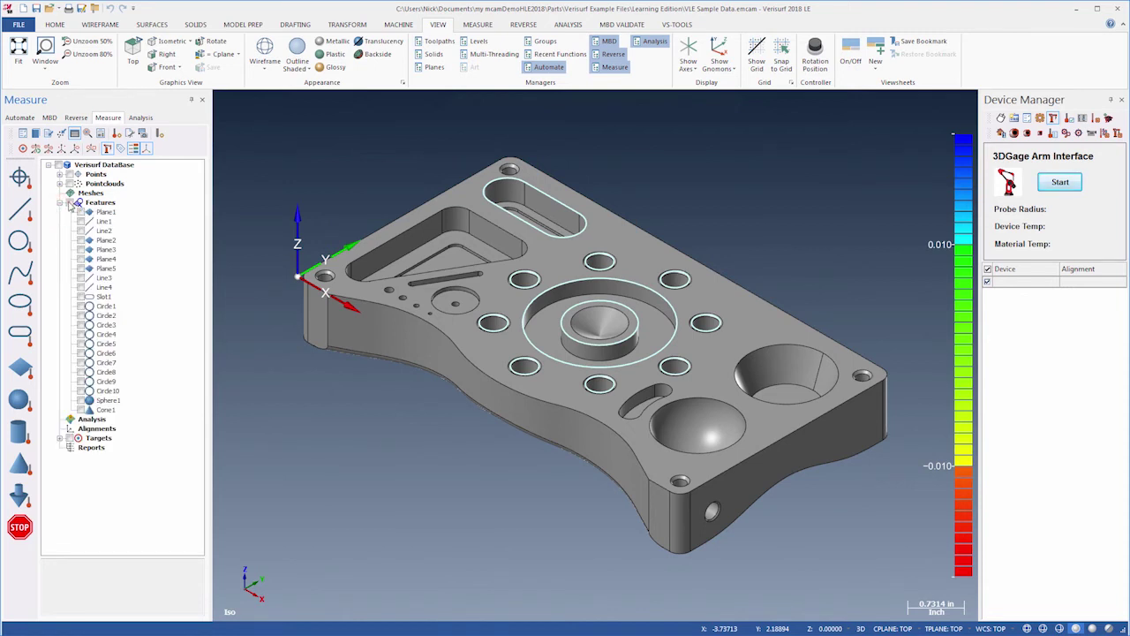
{"action": "left_click_drag", "start_coordinate": [79, 212], "coordinate": [81, 268]}
{"action": "left_click", "coordinate": [19, 55]}
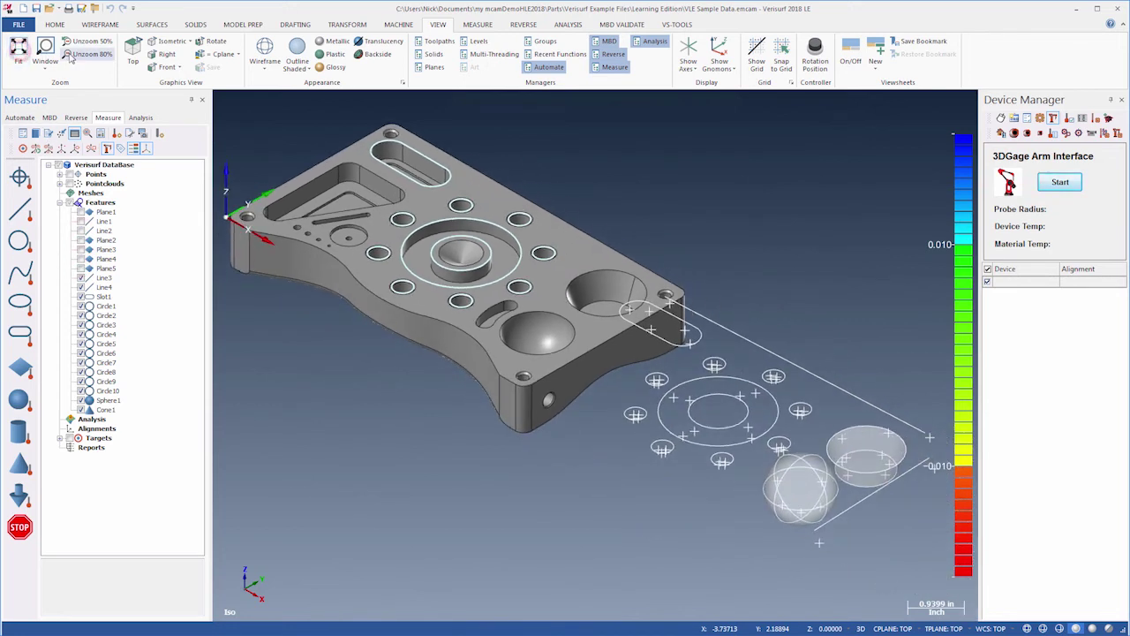
Step: Unzoom 80% and box-select the features from Plane1 through Circle6 in the Measure tree
{"action": "left_click", "coordinate": [82, 54]}
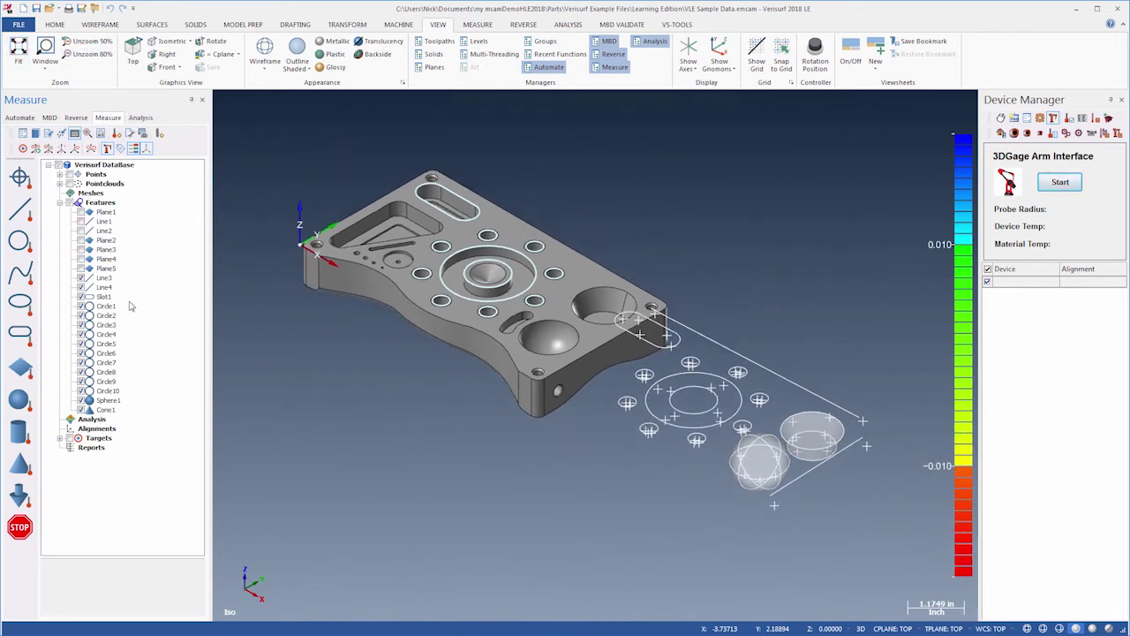
{"action": "left_click", "coordinate": [125, 342]}
{"action": "left_click_drag", "start_coordinate": [125, 341], "coordinate": [99, 216]}
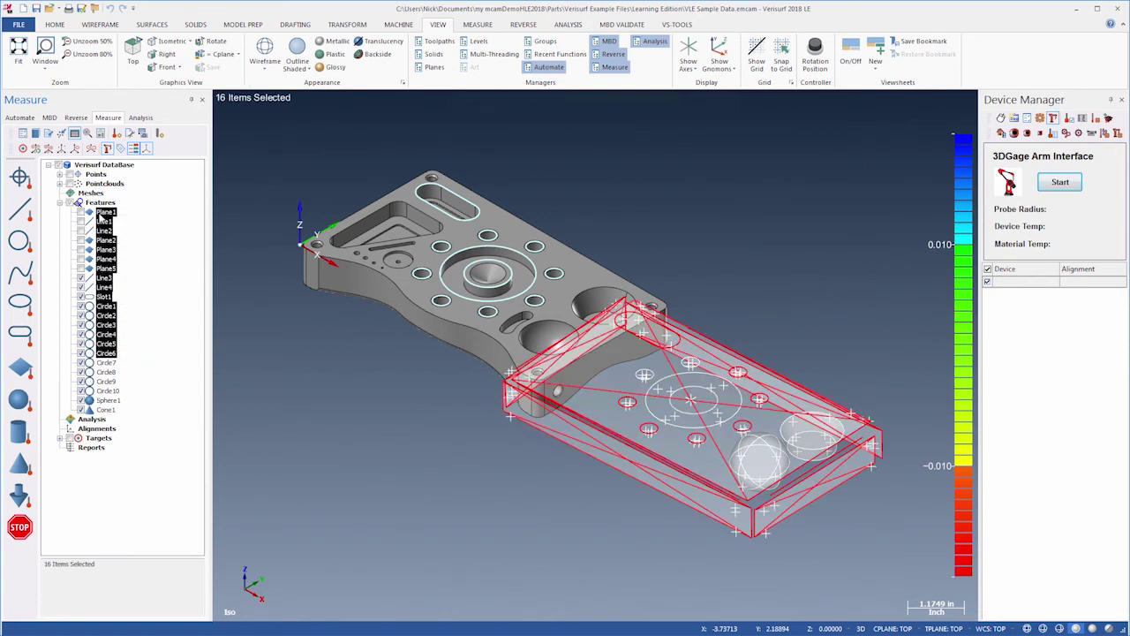